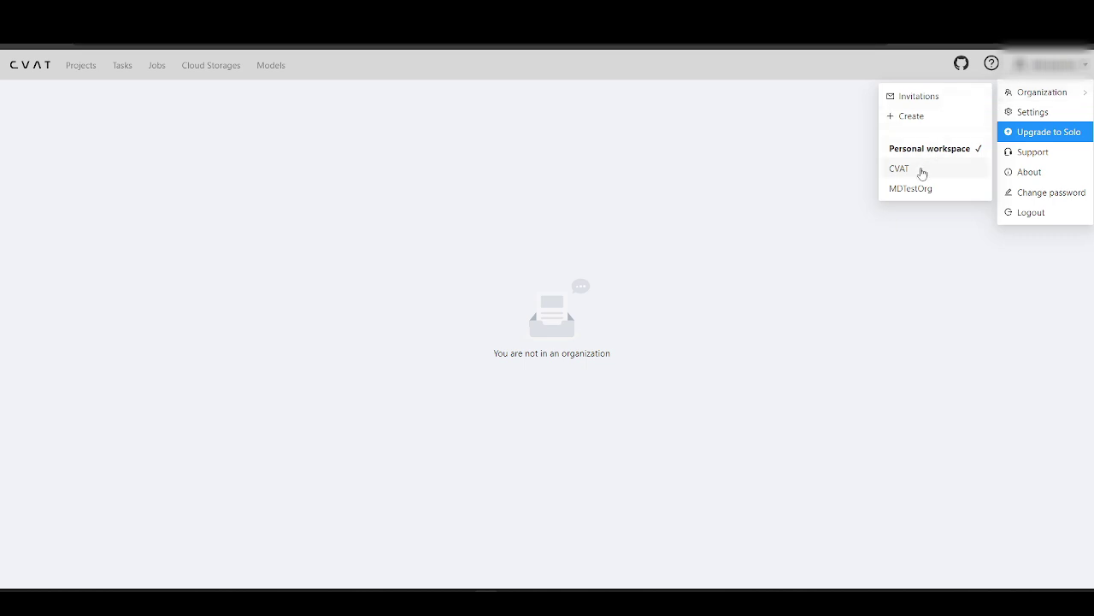
Switch to the MDTestOrg organization and start a new project named Demo Project
{"action": "left_click", "coordinate": [922, 188]}
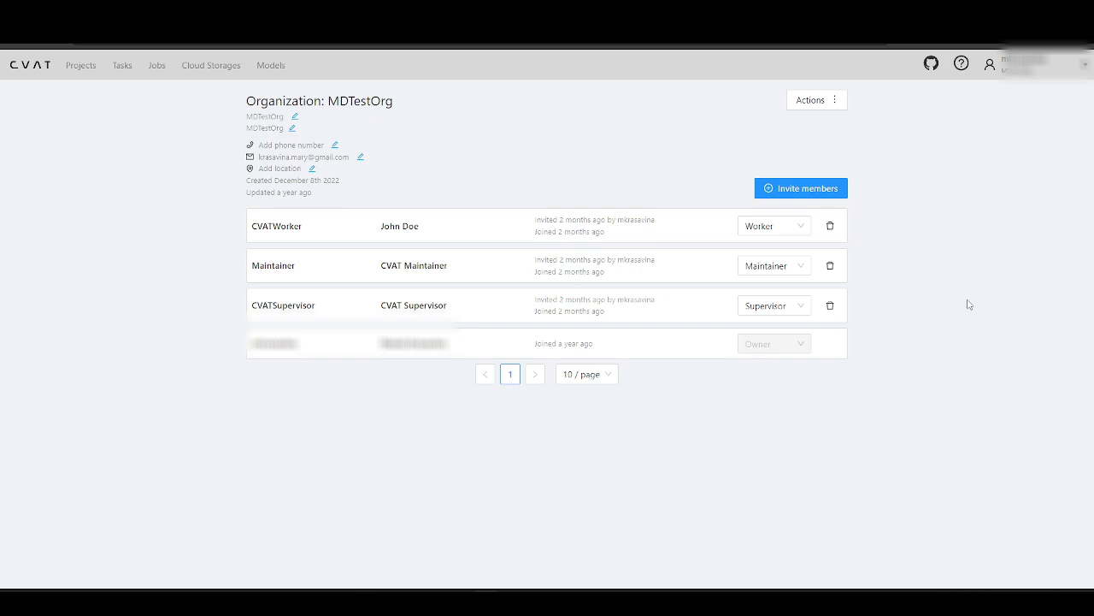
{"action": "left_click", "coordinate": [83, 66]}
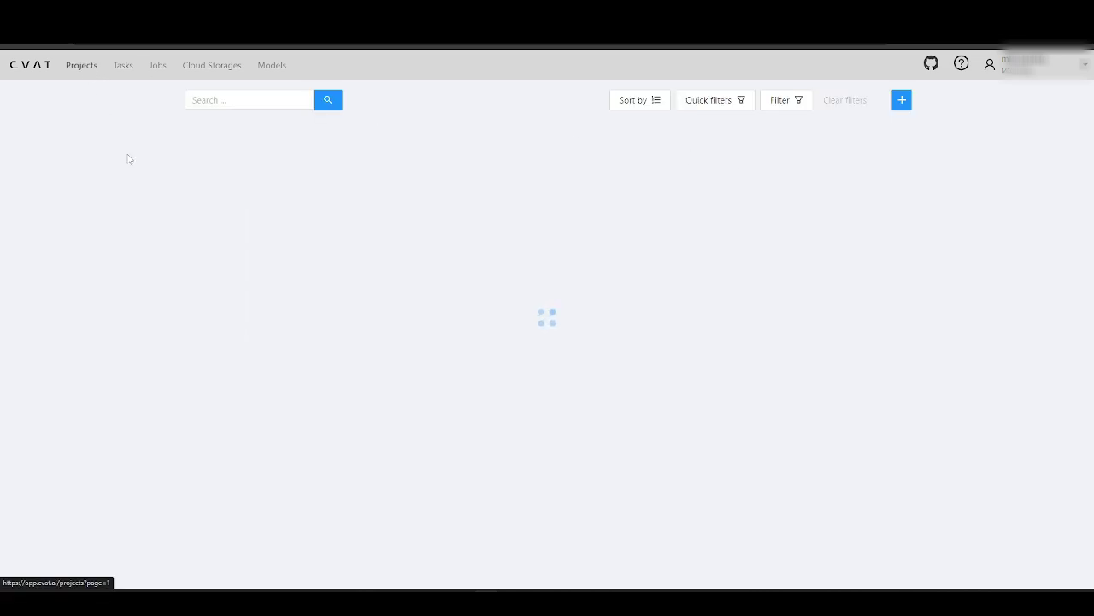
{"action": "mouse_move", "coordinate": [900, 102]}
{"action": "left_click", "coordinate": [921, 132]}
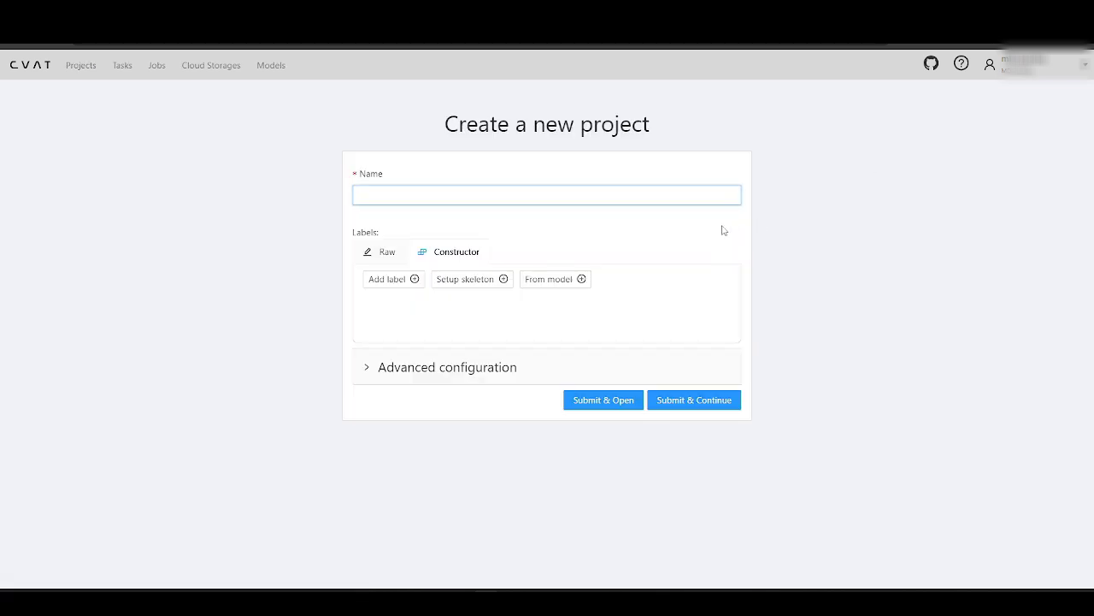
{"action": "type", "text": "Demo Project"}
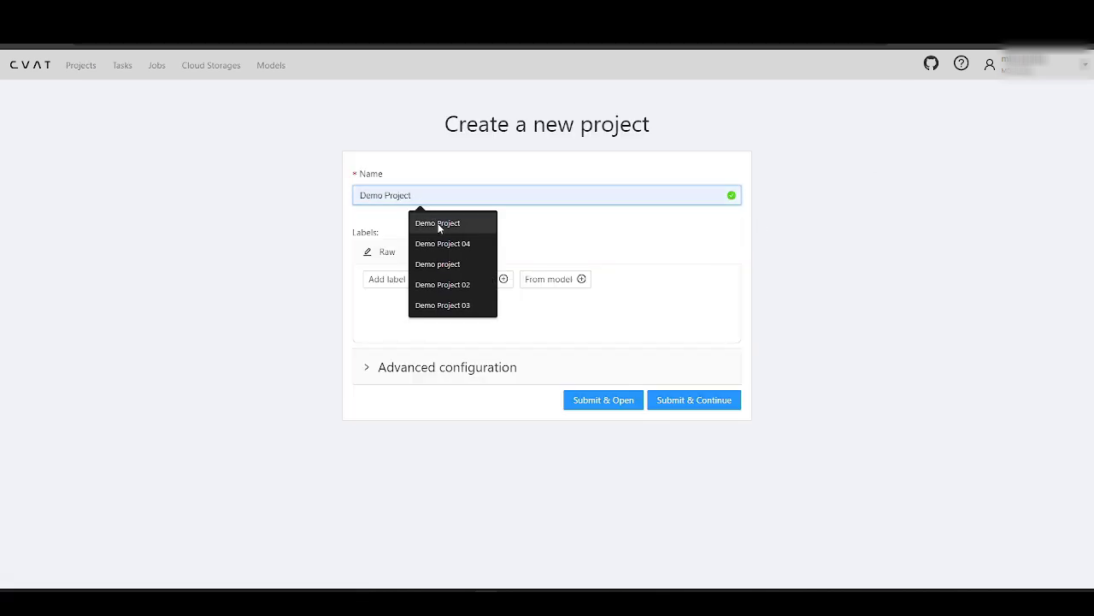
{"action": "left_click", "coordinate": [440, 225]}
Add the labels cat, dog, monkey, cow, horse and bird to the project, and submit and open it
{"action": "left_click", "coordinate": [410, 289]}
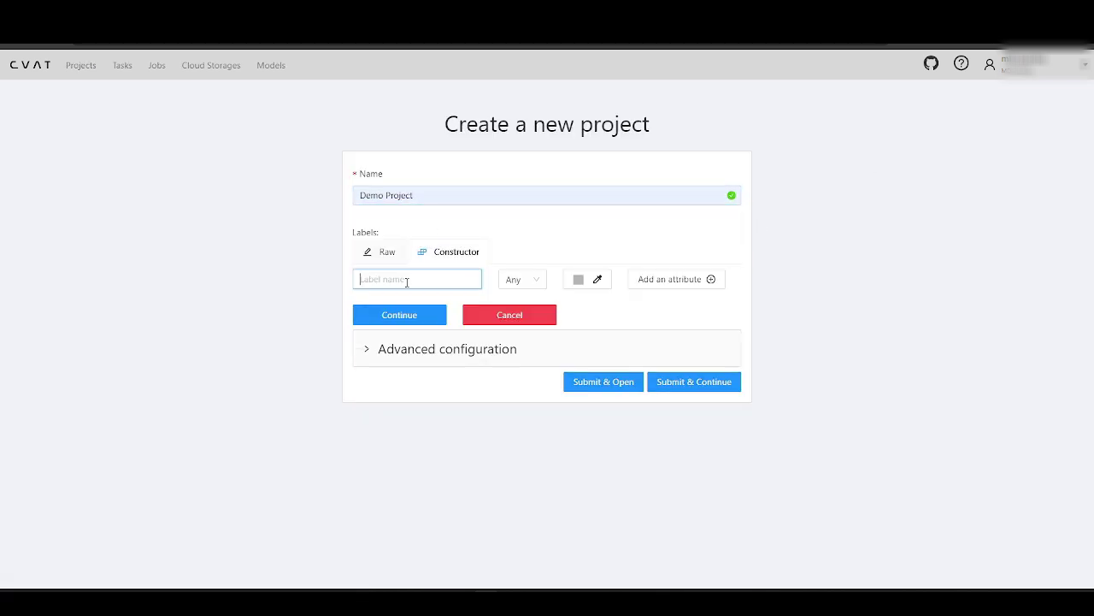
{"action": "type", "text": "dog"}
{"action": "key", "text": "Return"}
{"action": "type", "text": "cat"}
{"action": "key", "text": "Return"}
{"action": "left_click", "coordinate": [587, 382]}
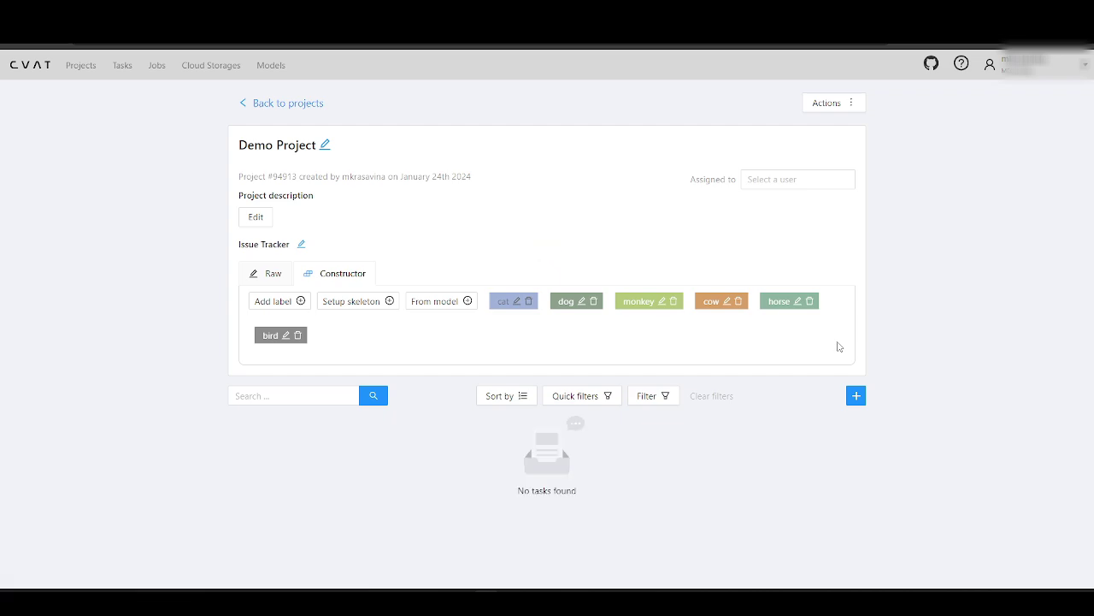
Start a new single task named Distributed task in Demo Project and attach Big Batch.zip from the computer
{"action": "left_click", "coordinate": [856, 395]}
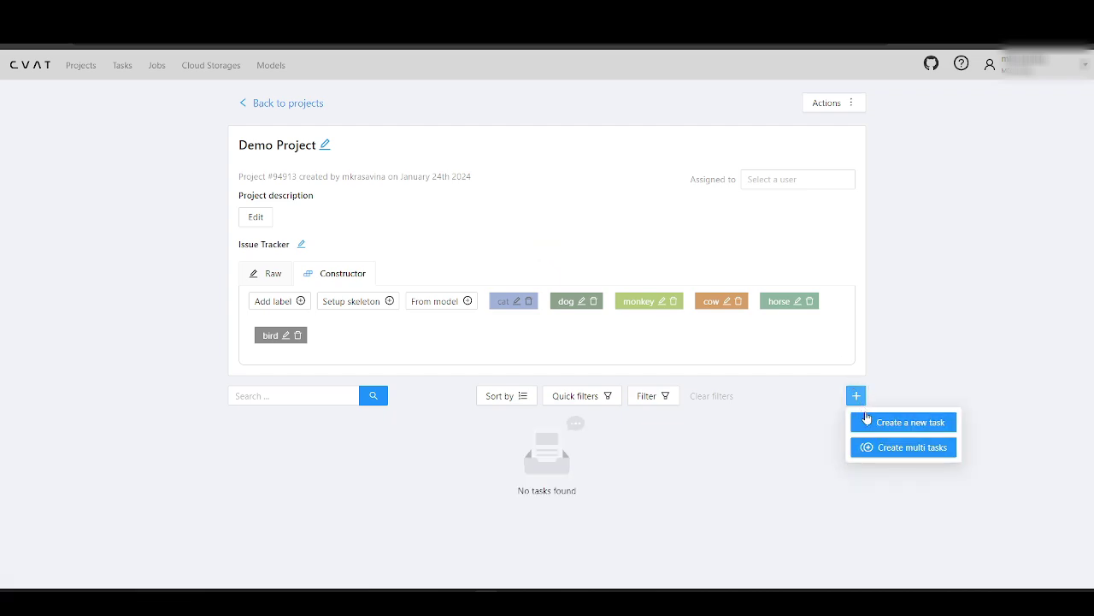
{"action": "left_click", "coordinate": [869, 421]}
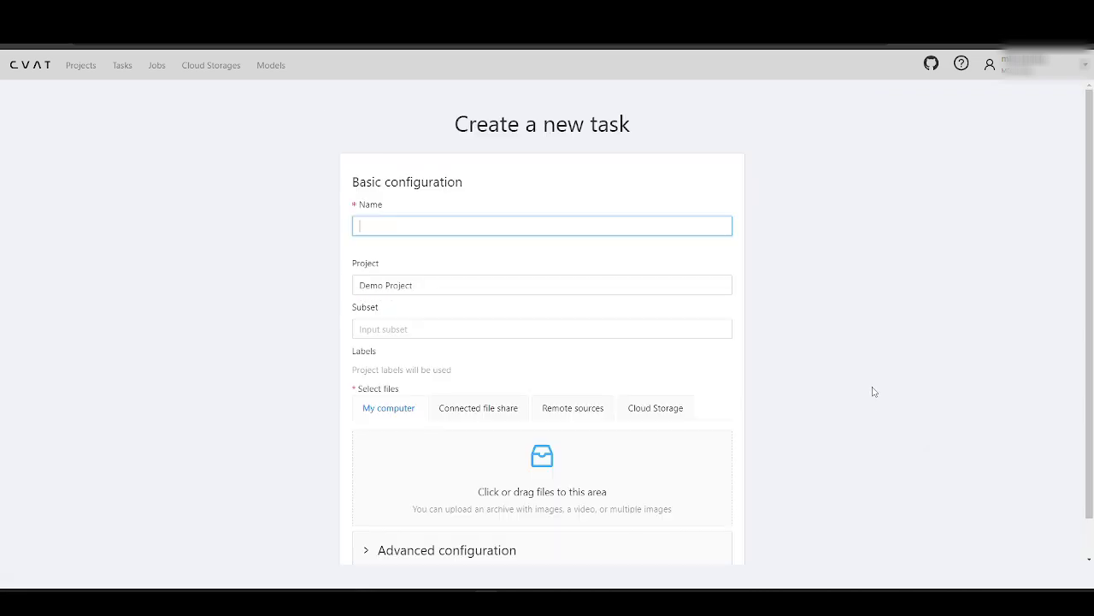
{"action": "type", "text": "Distributed task"}
{"action": "scroll", "coordinate": [873, 380], "scroll_direction": "down", "scroll_amount": 1}
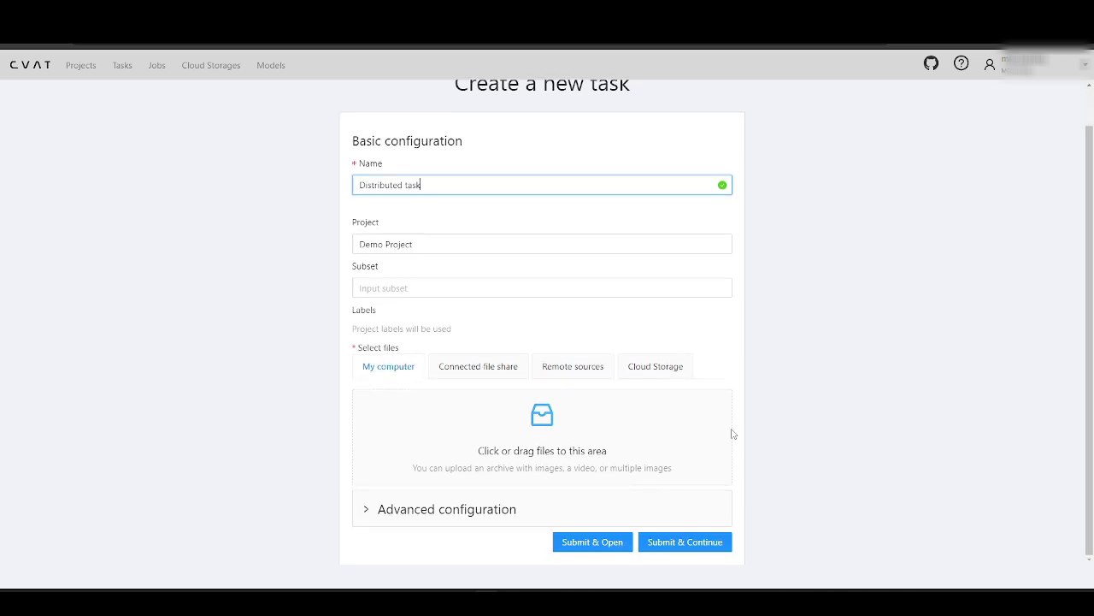
{"action": "left_click", "coordinate": [560, 453]}
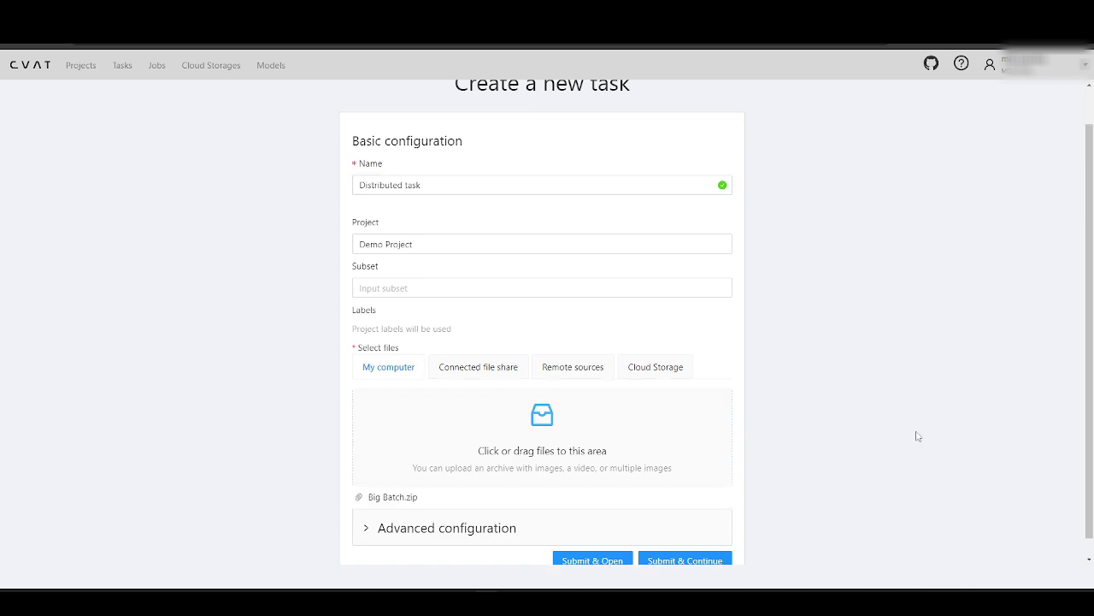
Set the task's segment size to 2 in the advanced configuration
{"action": "scroll", "coordinate": [591, 479], "scroll_direction": "down", "scroll_amount": 1}
{"action": "left_click", "coordinate": [366, 510]}
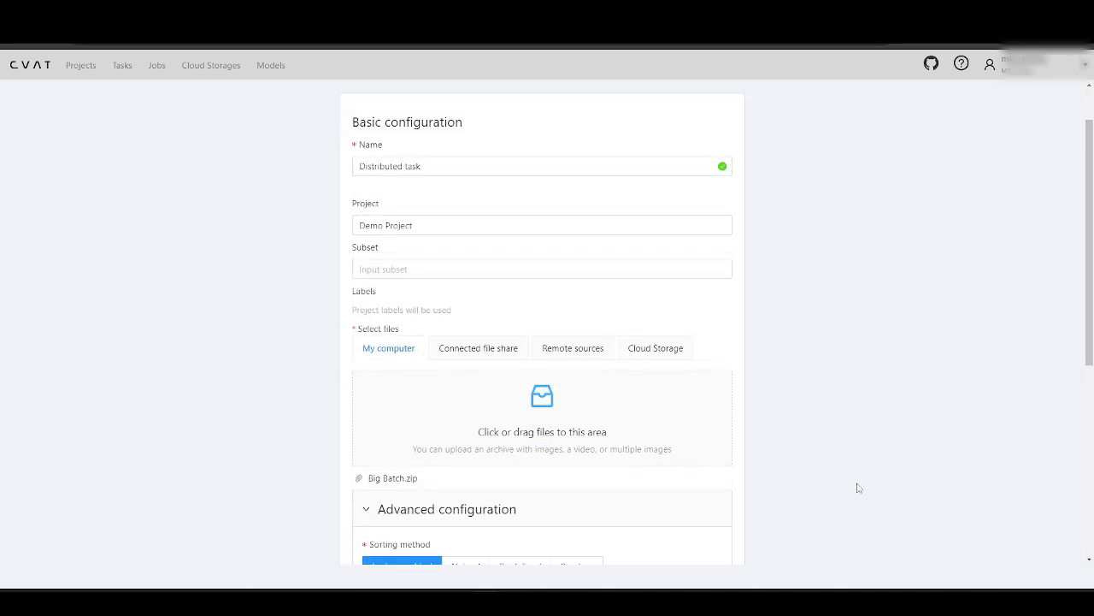
{"action": "scroll", "coordinate": [875, 460], "scroll_direction": "down", "scroll_amount": 5}
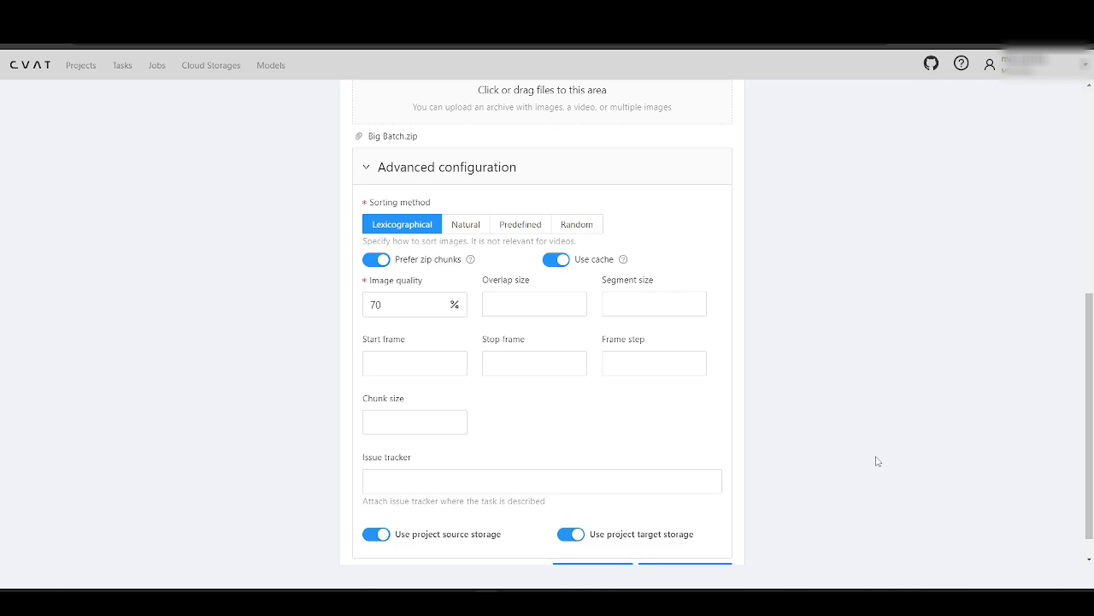
{"action": "left_click", "coordinate": [648, 299]}
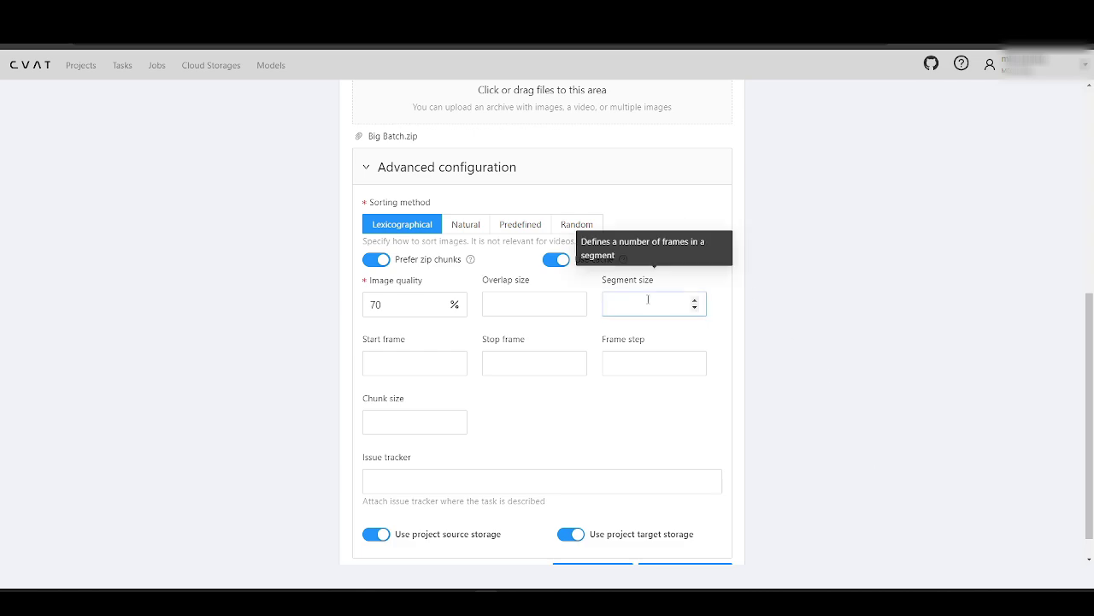
{"action": "type", "text": "2"}
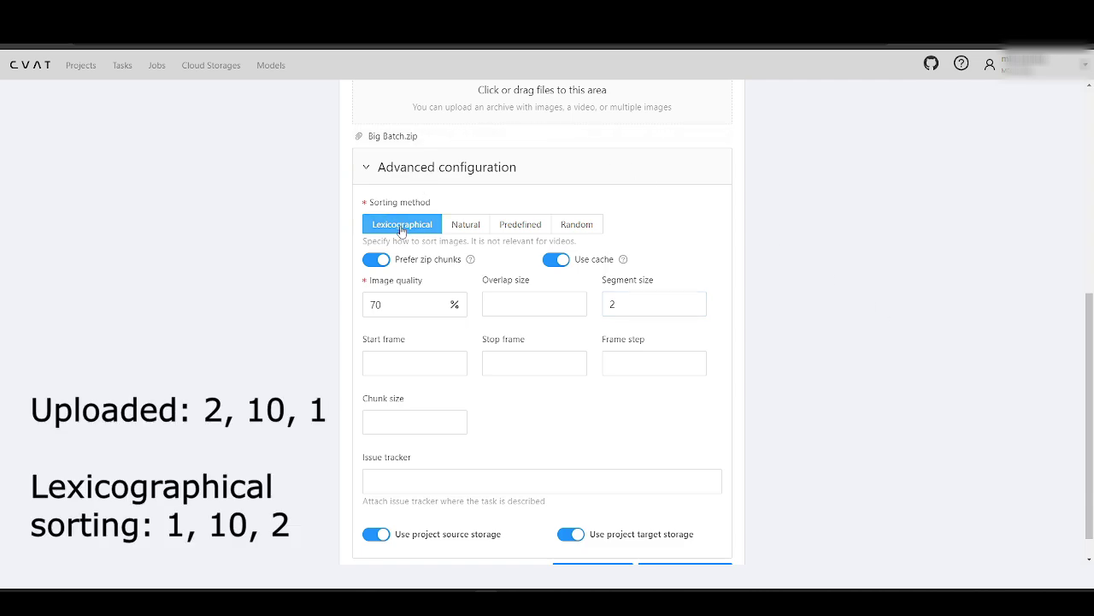
Try the Natural, Predefined and Random sorting methods, and return the task to Lexicographical sorting
{"action": "left_click", "coordinate": [461, 227]}
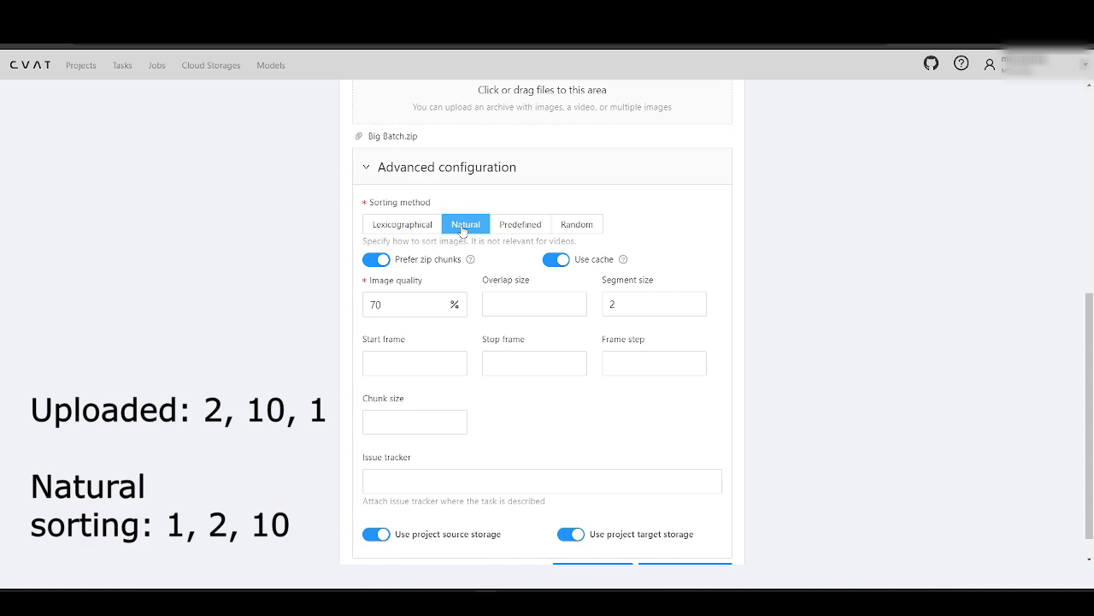
{"action": "left_click", "coordinate": [513, 228]}
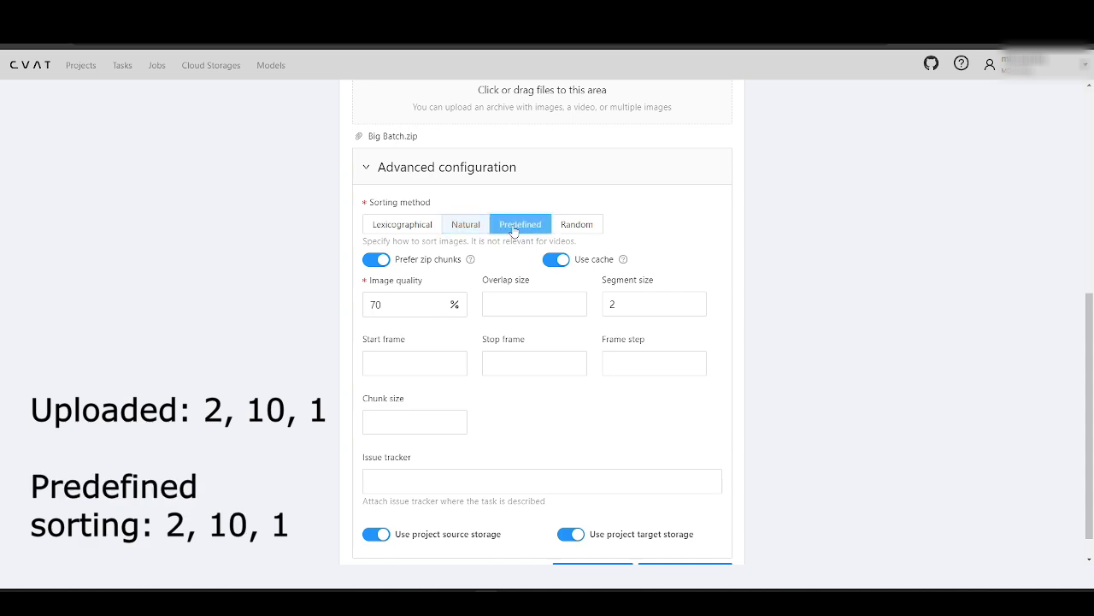
{"action": "left_click", "coordinate": [566, 226]}
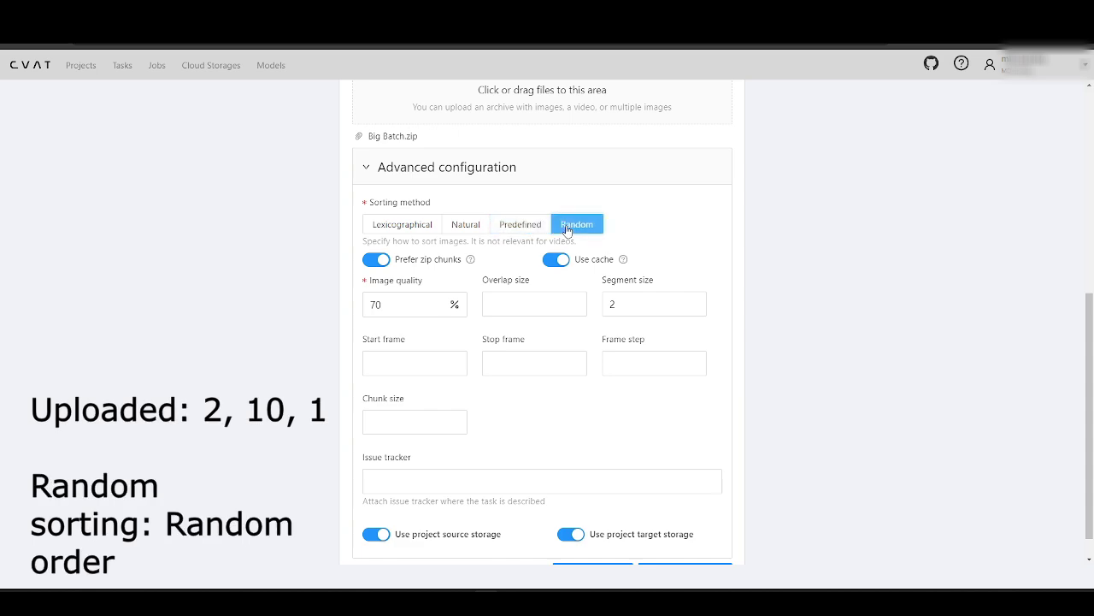
{"action": "left_click", "coordinate": [411, 230]}
Submit the image task and open its page
{"action": "scroll", "coordinate": [534, 349], "scroll_direction": "down", "scroll_amount": 1}
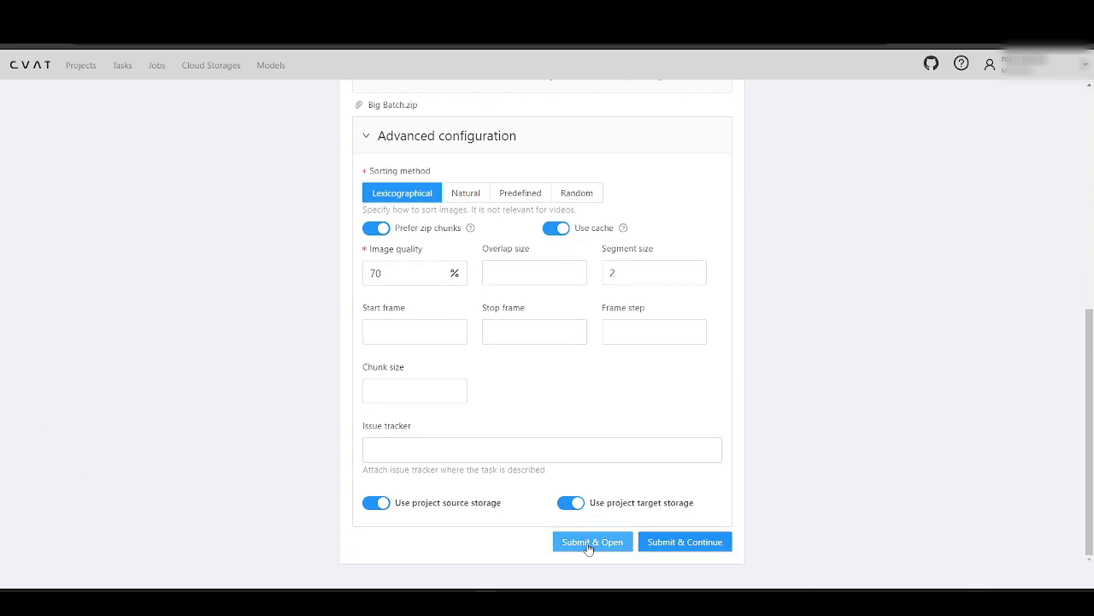
{"action": "left_click", "coordinate": [590, 542]}
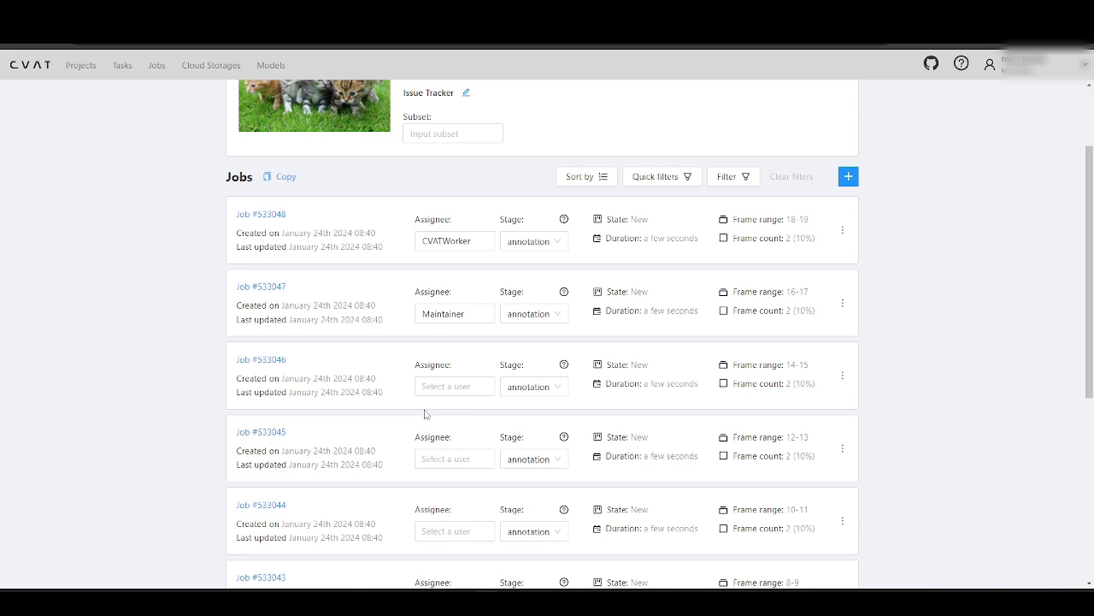
Reopen Demo Project and start another task named Distributed task with horses.mp4 as its source file
{"action": "left_click", "coordinate": [81, 65]}
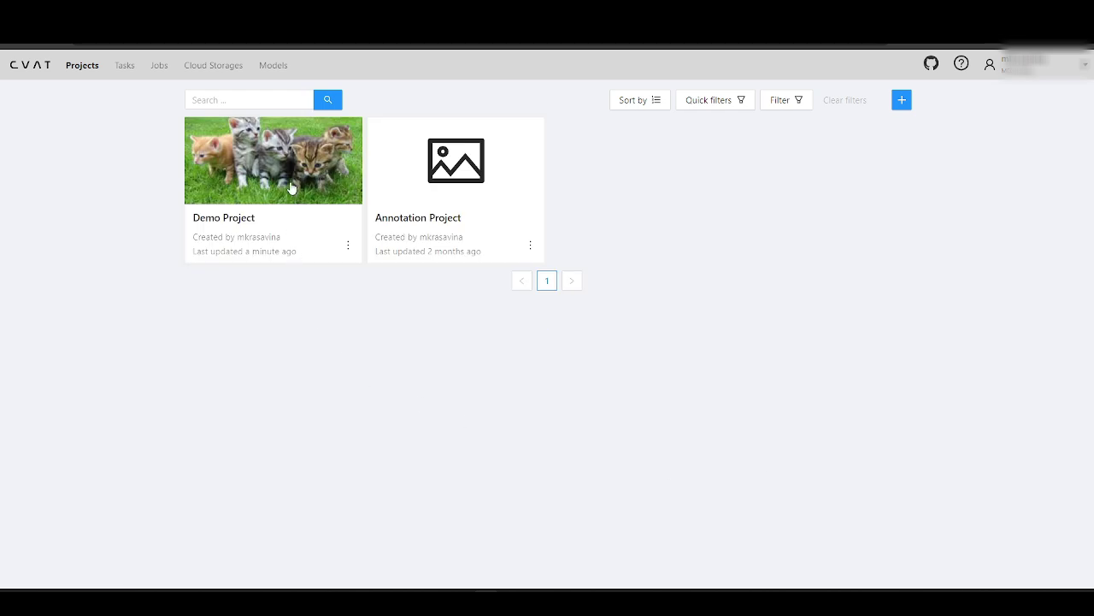
{"action": "left_click", "coordinate": [291, 187]}
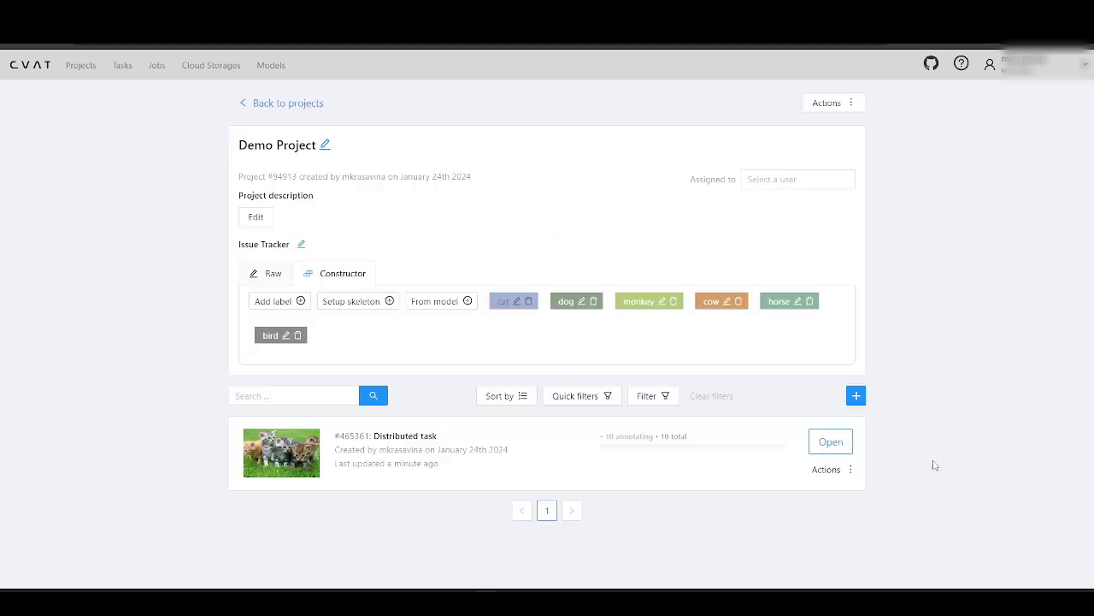
{"action": "mouse_move", "coordinate": [856, 395]}
{"action": "left_click", "coordinate": [876, 425]}
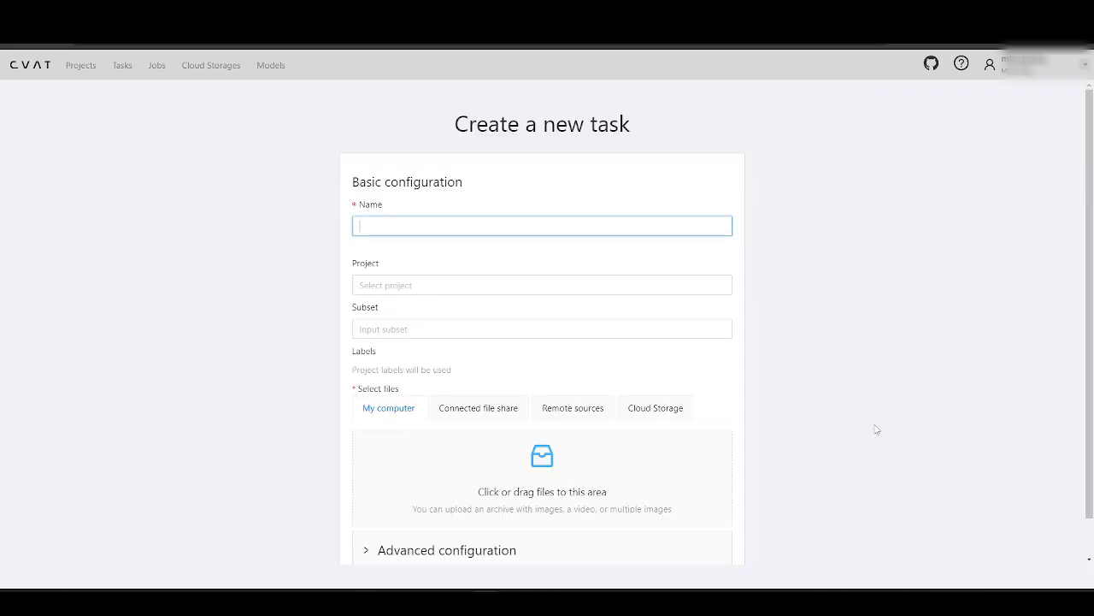
{"action": "type", "text": "Distributed task"}
{"action": "left_click", "coordinate": [876, 429]}
{"action": "scroll", "coordinate": [875, 429], "scroll_direction": "down", "scroll_amount": 1}
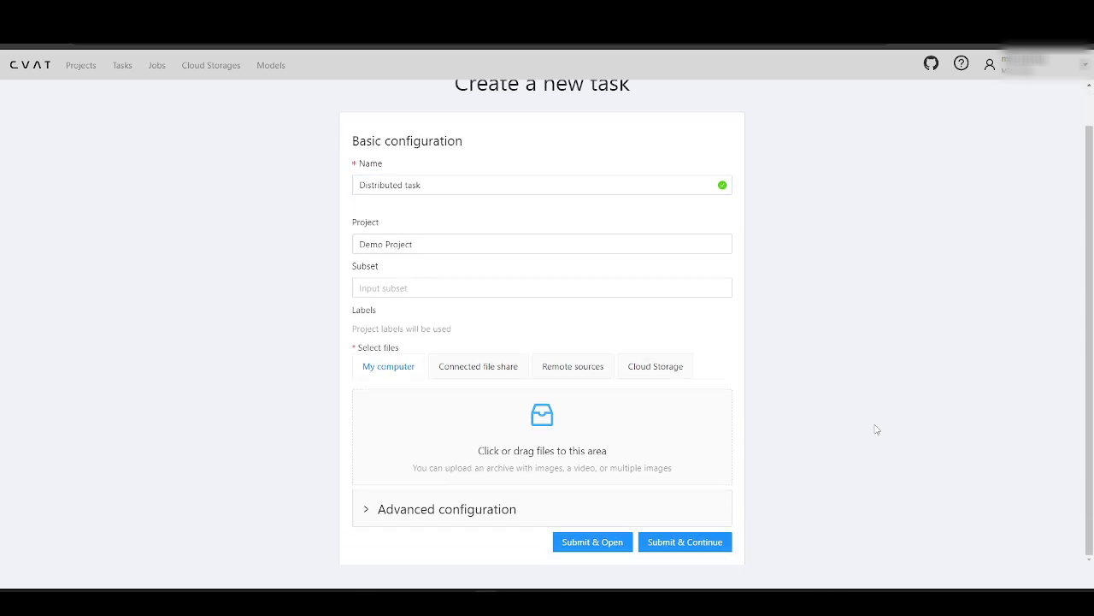
{"action": "left_click", "coordinate": [566, 454]}
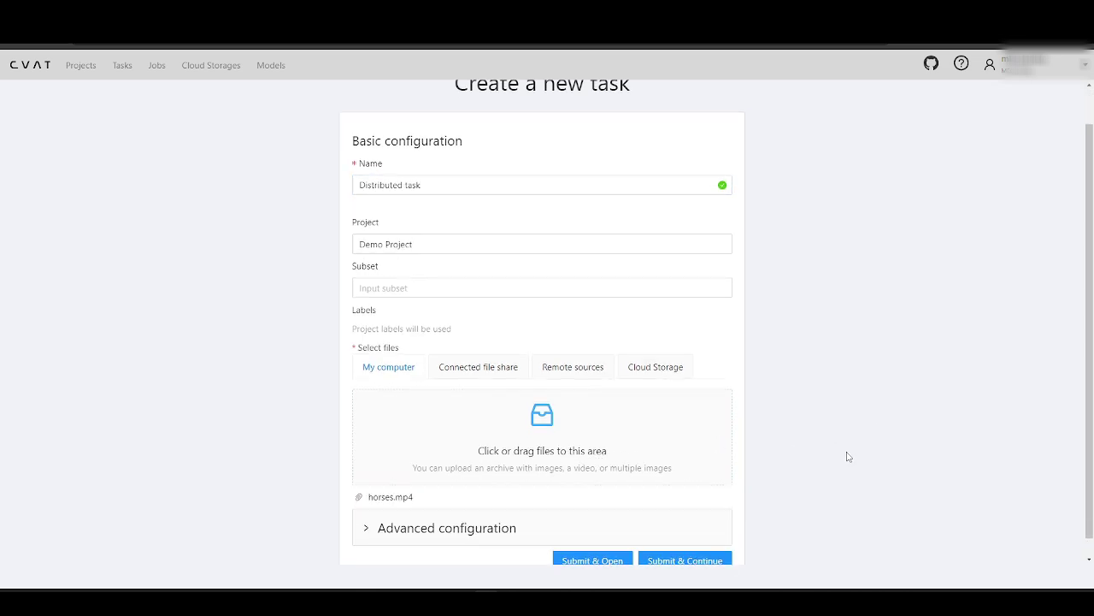
Set the video task's segment size to 10 in the advanced configuration
{"action": "scroll", "coordinate": [848, 452], "scroll_direction": "down", "scroll_amount": 1}
{"action": "left_click", "coordinate": [452, 508]}
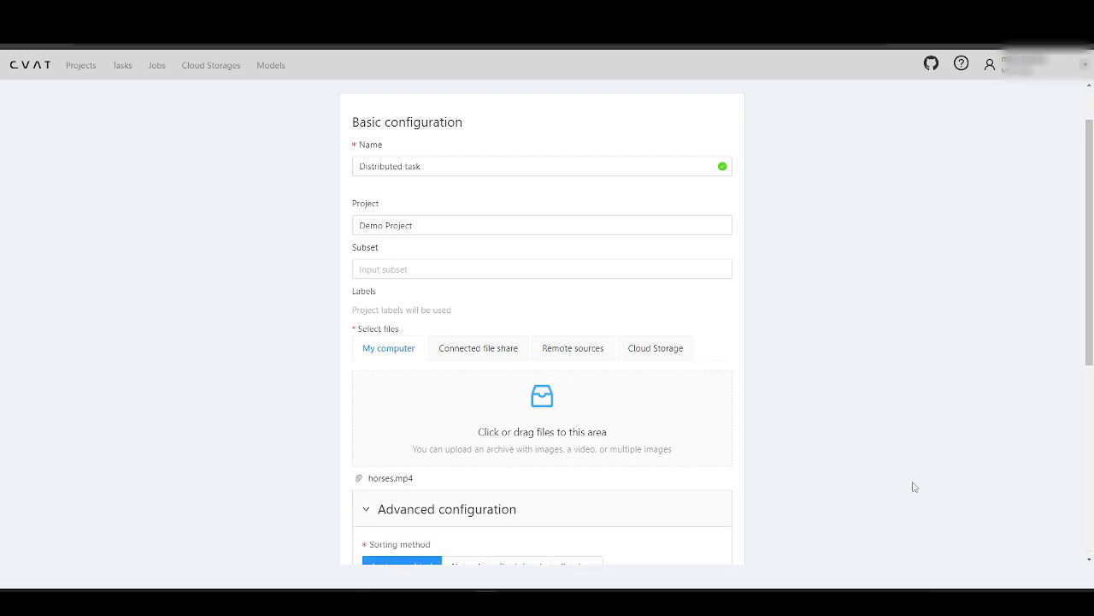
{"action": "scroll", "coordinate": [913, 484], "scroll_direction": "down", "scroll_amount": 3}
{"action": "scroll", "coordinate": [913, 484], "scroll_direction": "down", "scroll_amount": 3}
{"action": "left_click", "coordinate": [664, 273]}
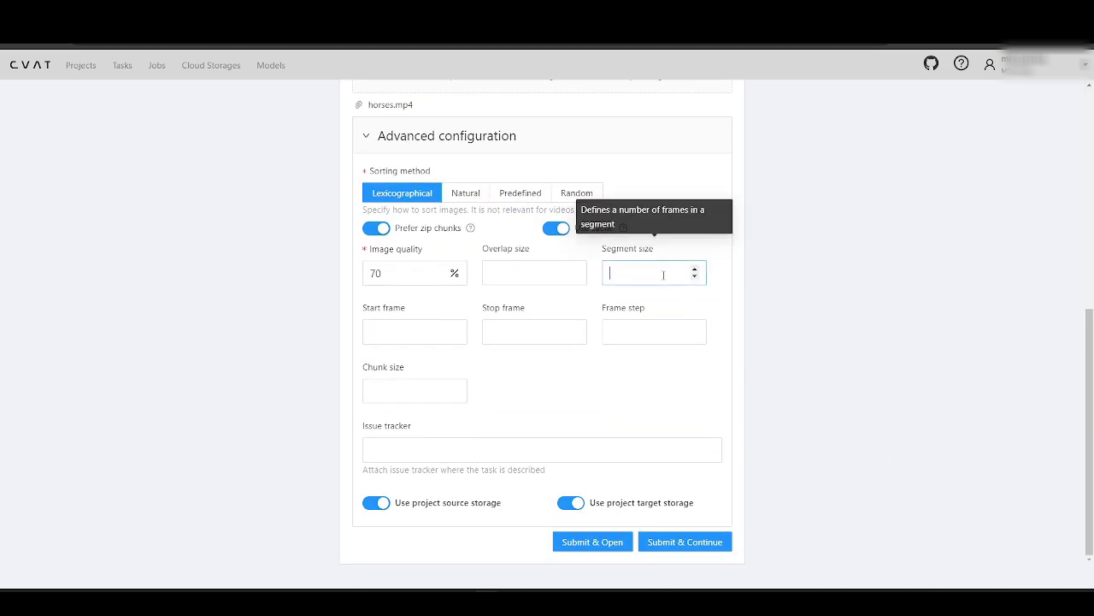
{"action": "type", "text": "5"}
{"action": "key", "text": "BackSpace"}
{"action": "type", "text": "10"}
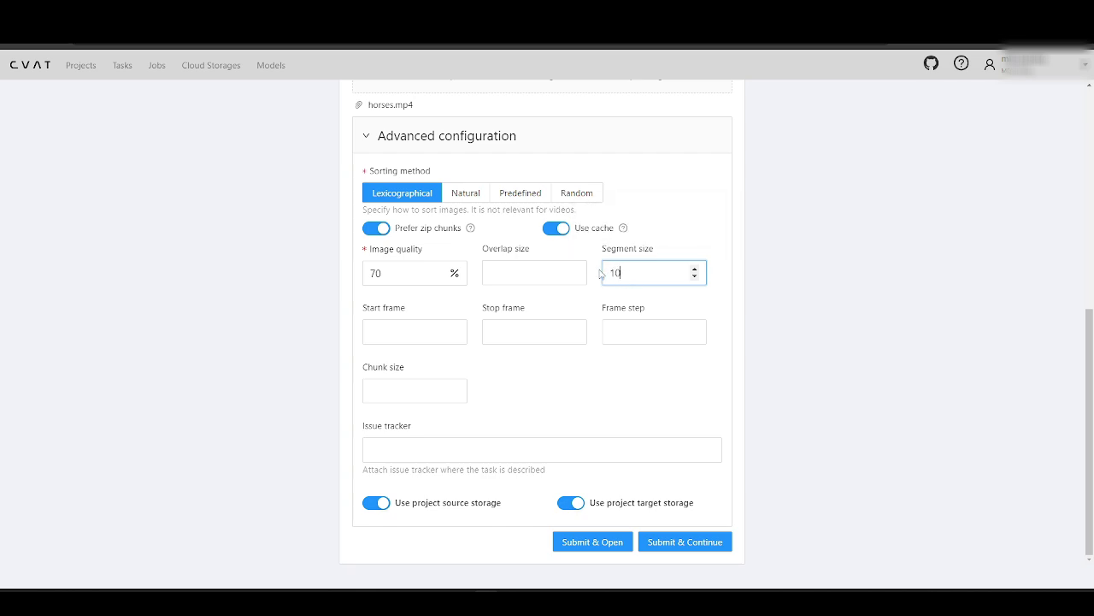
Set the video task's overlap size to 2, and submit and open the task
{"action": "left_click", "coordinate": [521, 282]}
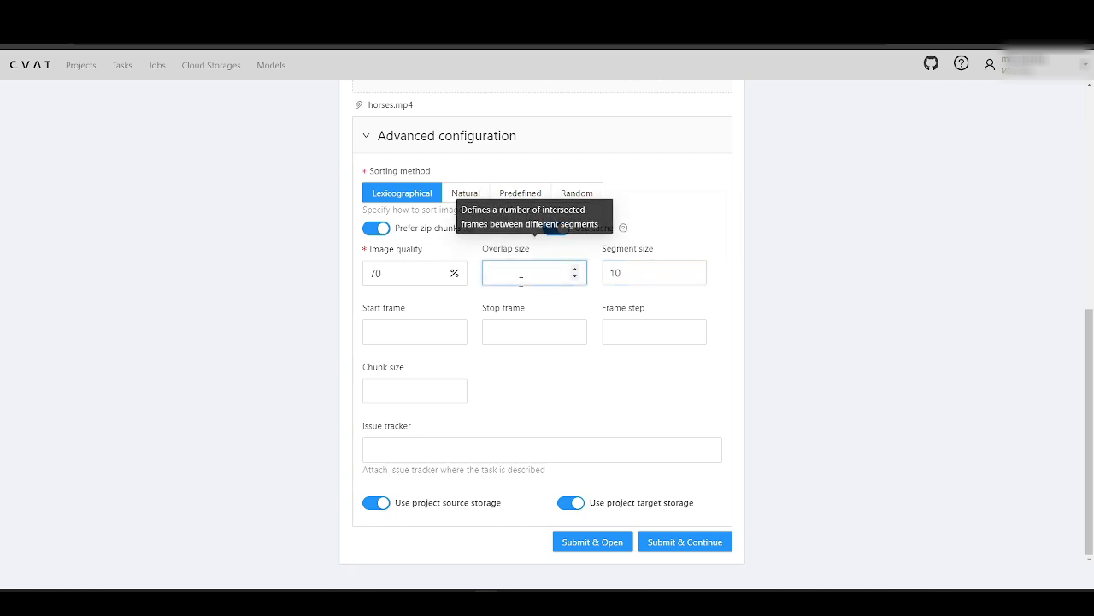
{"action": "type", "text": "2"}
{"action": "left_click", "coordinate": [886, 377]}
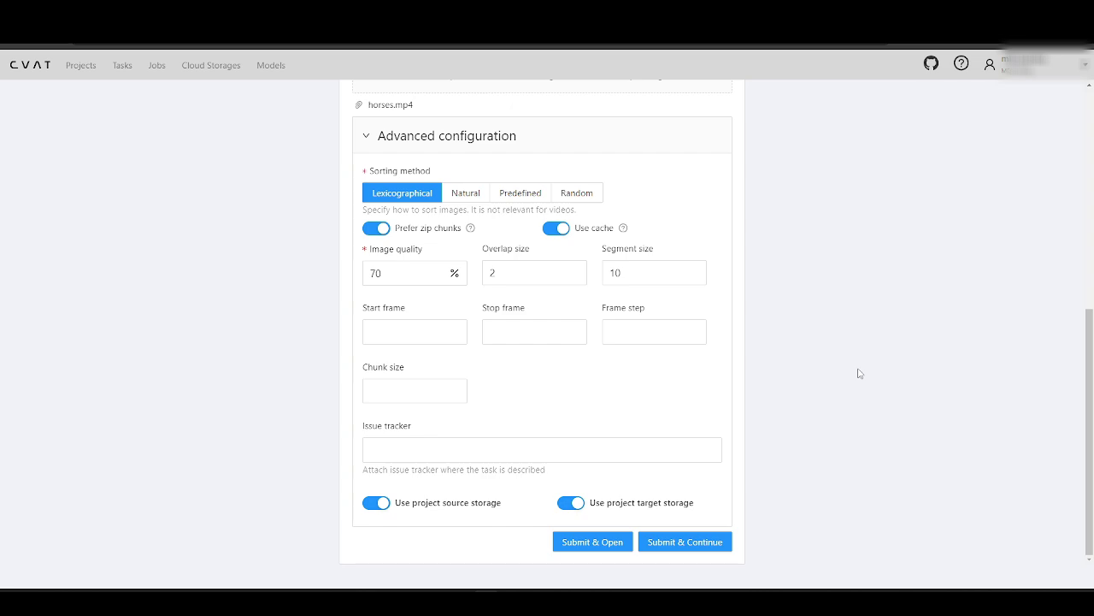
{"action": "left_click", "coordinate": [592, 542]}
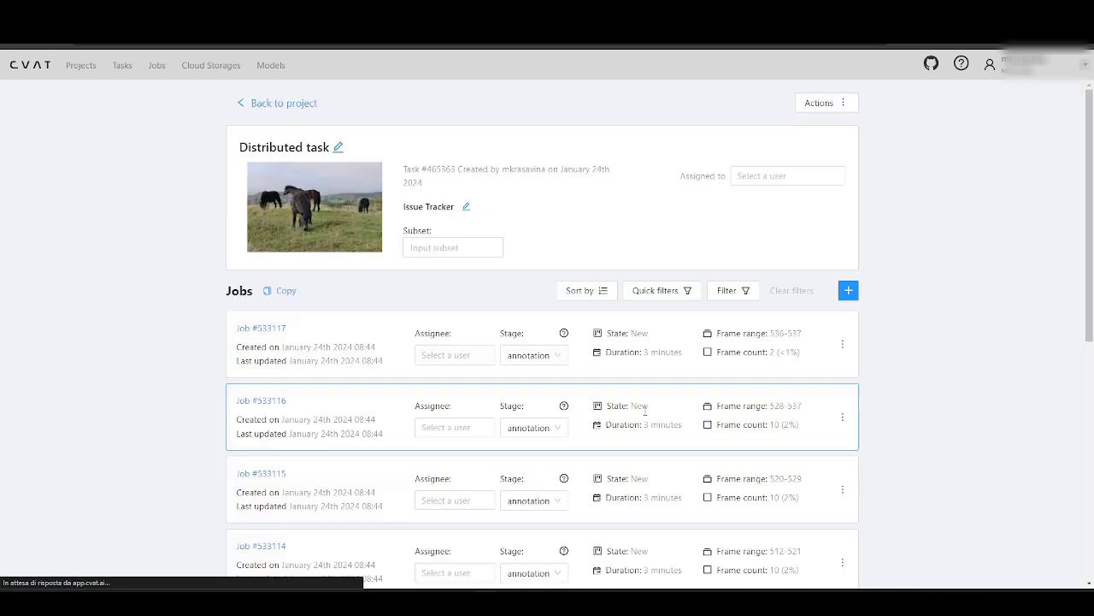
Assign the first and third listed jobs of the video task to CVATWorker and the second to Maintainer
{"action": "scroll", "coordinate": [501, 317], "scroll_direction": "down", "scroll_amount": 2}
{"action": "left_click", "coordinate": [443, 240]}
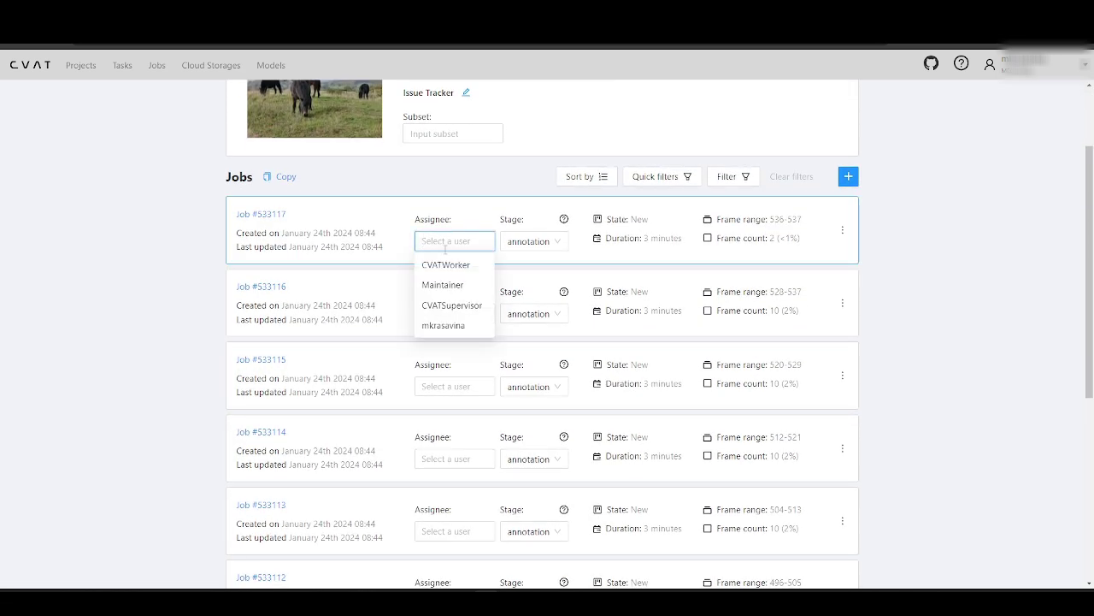
{"action": "left_click", "coordinate": [447, 262]}
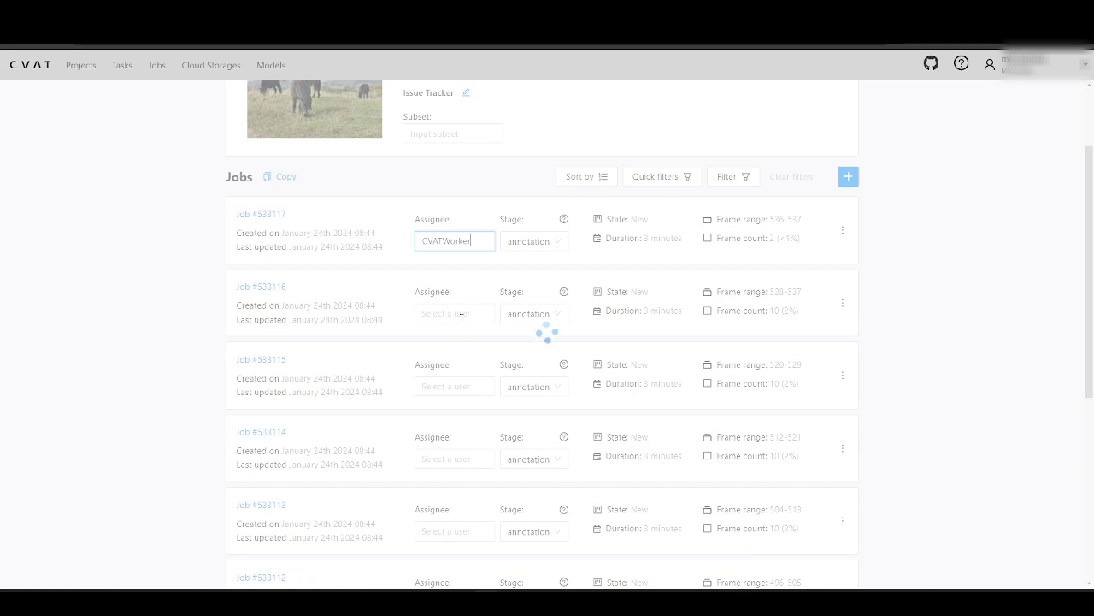
{"action": "left_click", "coordinate": [463, 315]}
{"action": "left_click", "coordinate": [457, 359]}
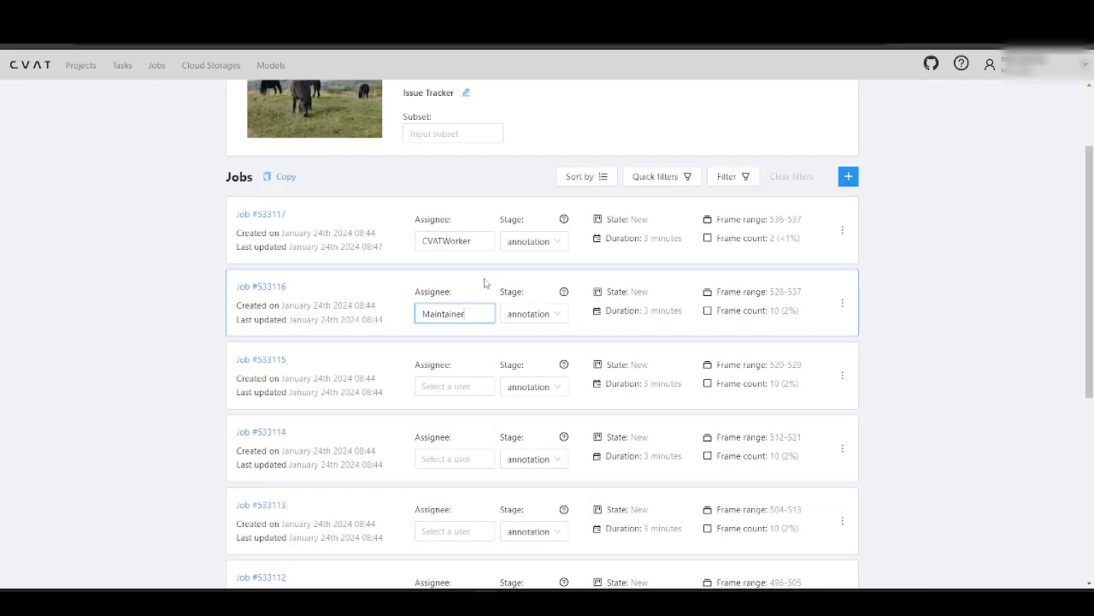
{"action": "left_click", "coordinate": [453, 387]}
{"action": "left_click", "coordinate": [461, 410]}
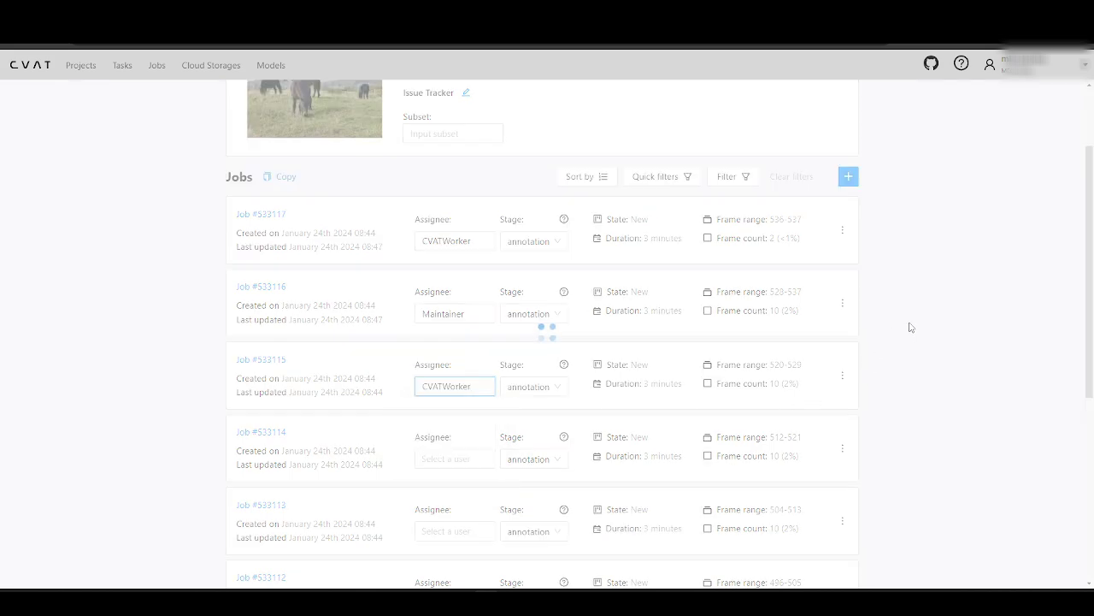
{"action": "scroll", "coordinate": [911, 326], "scroll_direction": "down", "scroll_amount": 1}
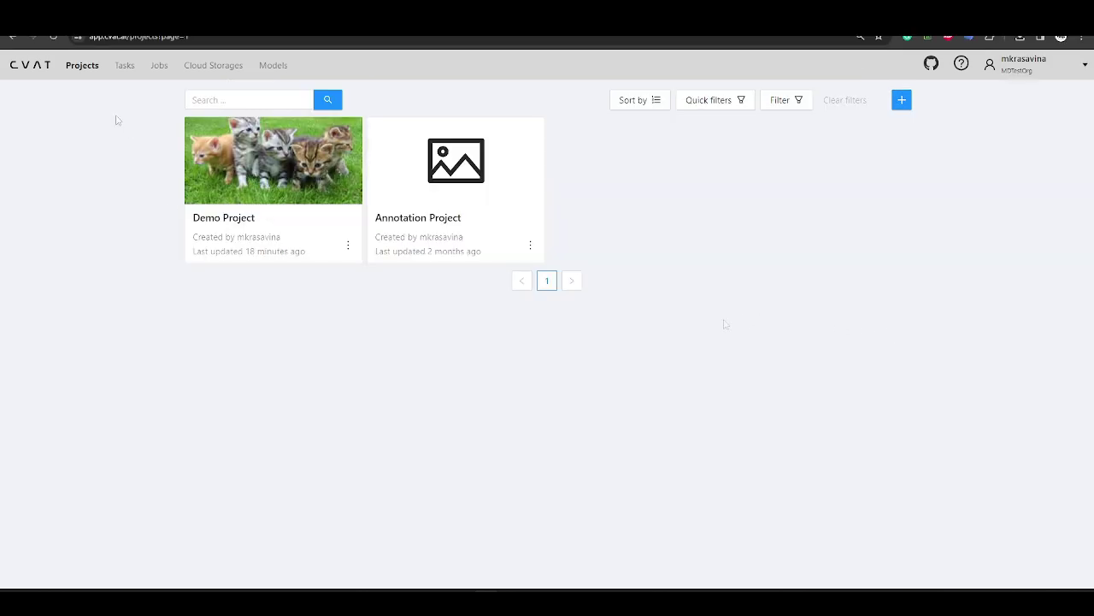
Open the kitten image task named Distributed task and check the actions available for its first listed job
{"action": "left_click", "coordinate": [126, 66]}
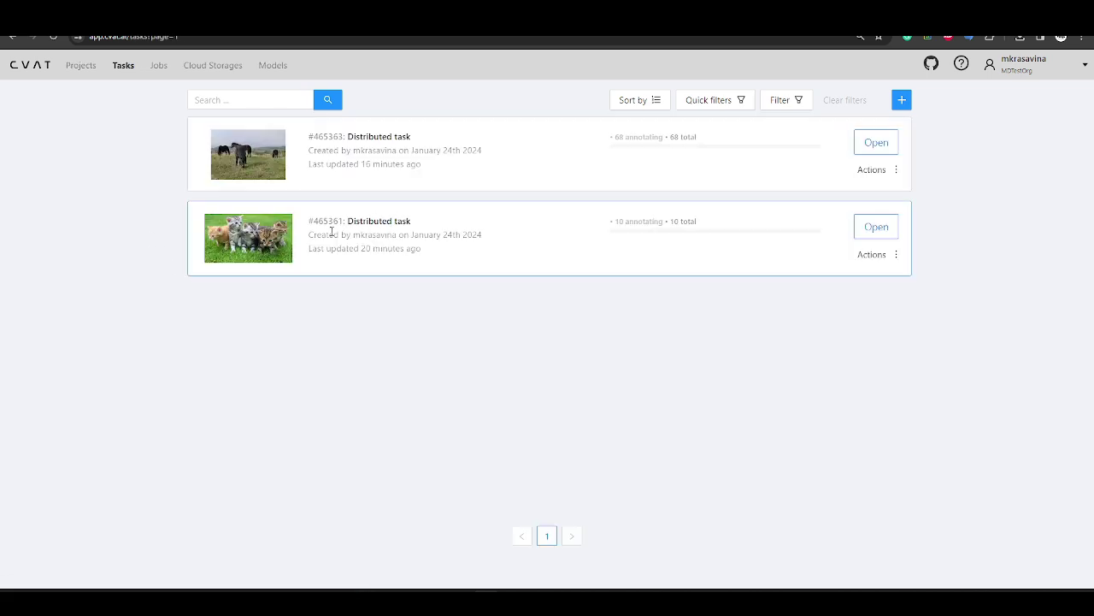
{"action": "left_click", "coordinate": [877, 225]}
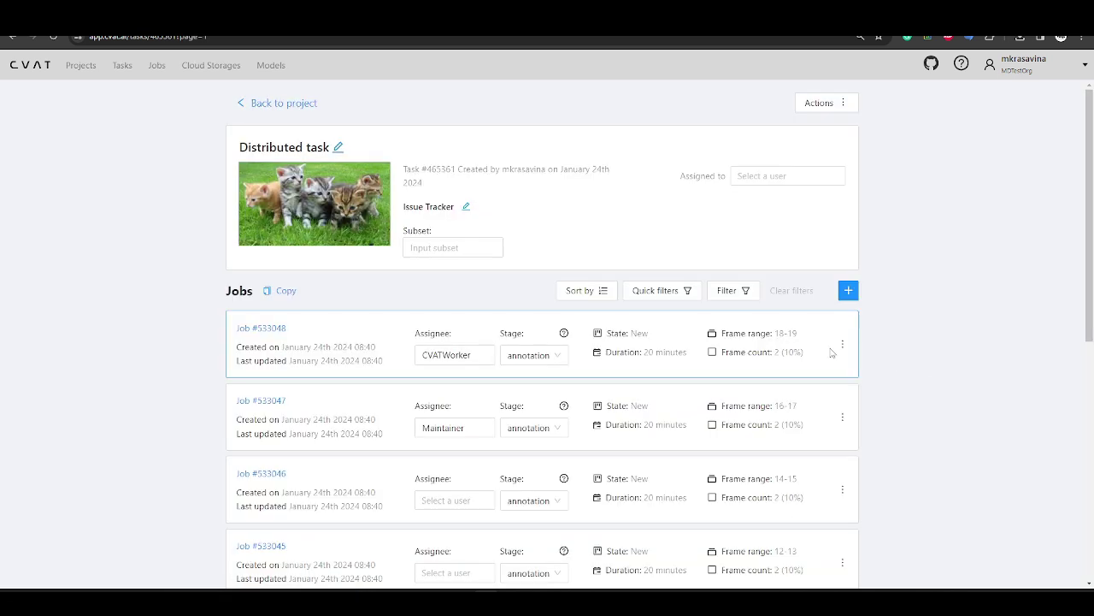
{"action": "left_click", "coordinate": [842, 345]}
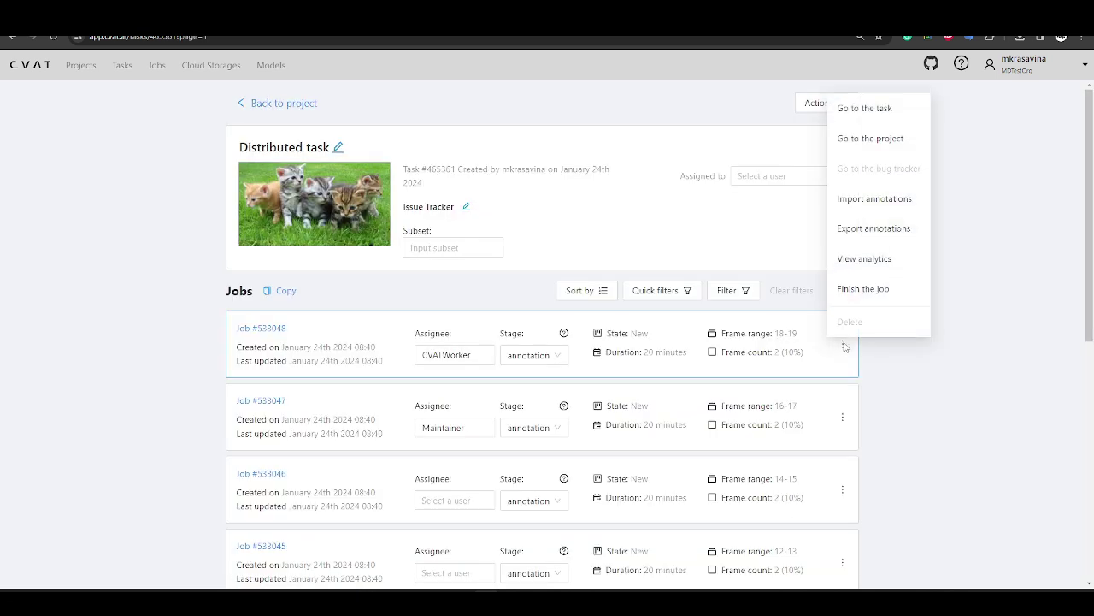
{"action": "left_click", "coordinate": [884, 349]}
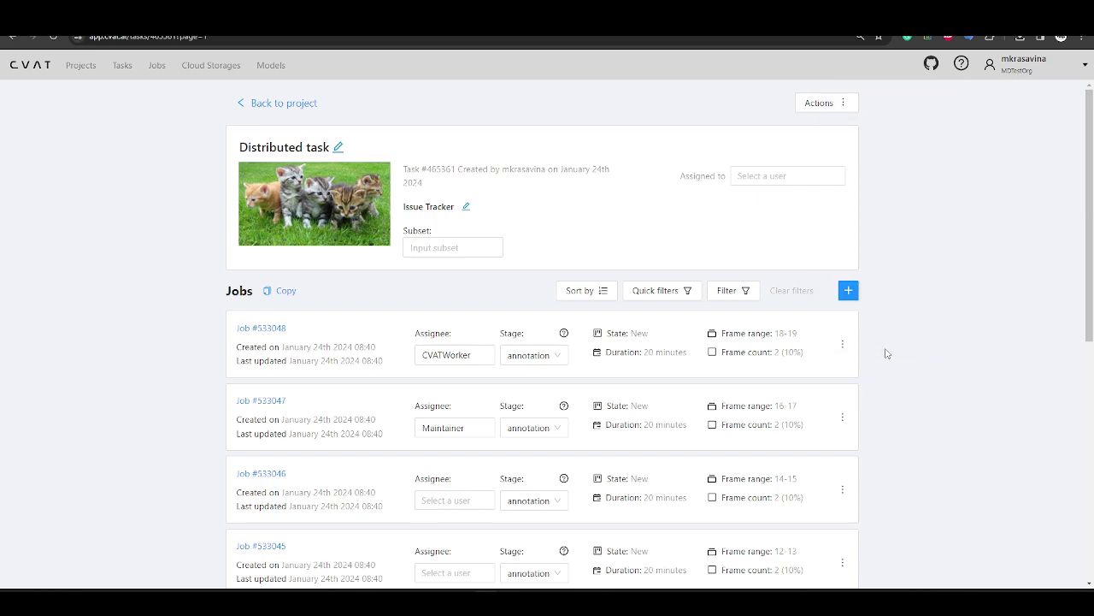
Open the image task's first listed job and delete frame 18 from it
{"action": "left_click", "coordinate": [262, 333]}
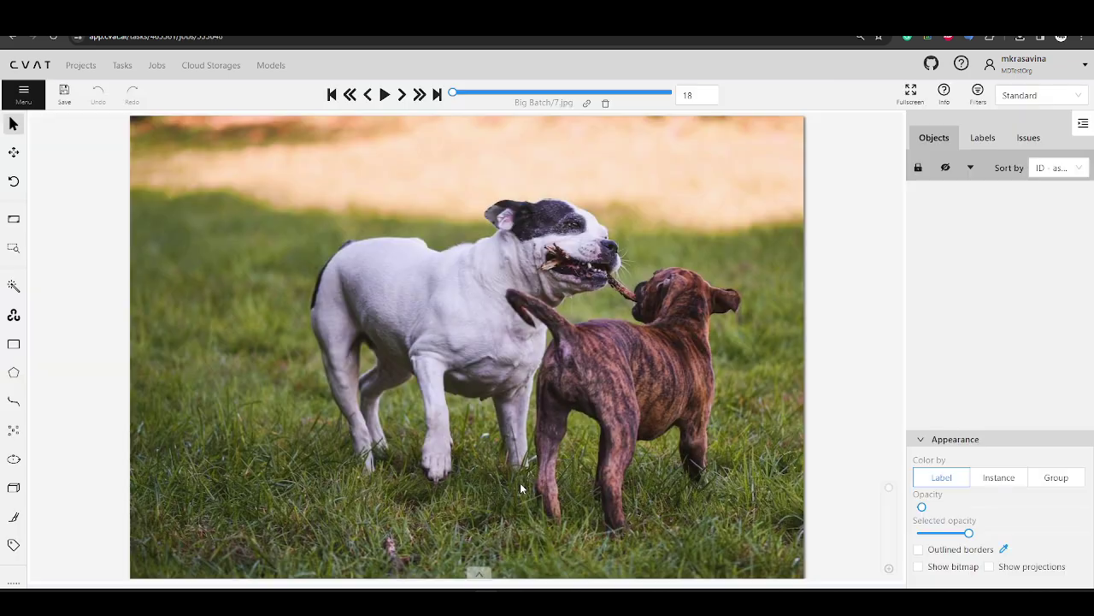
{"action": "left_click", "coordinate": [608, 104]}
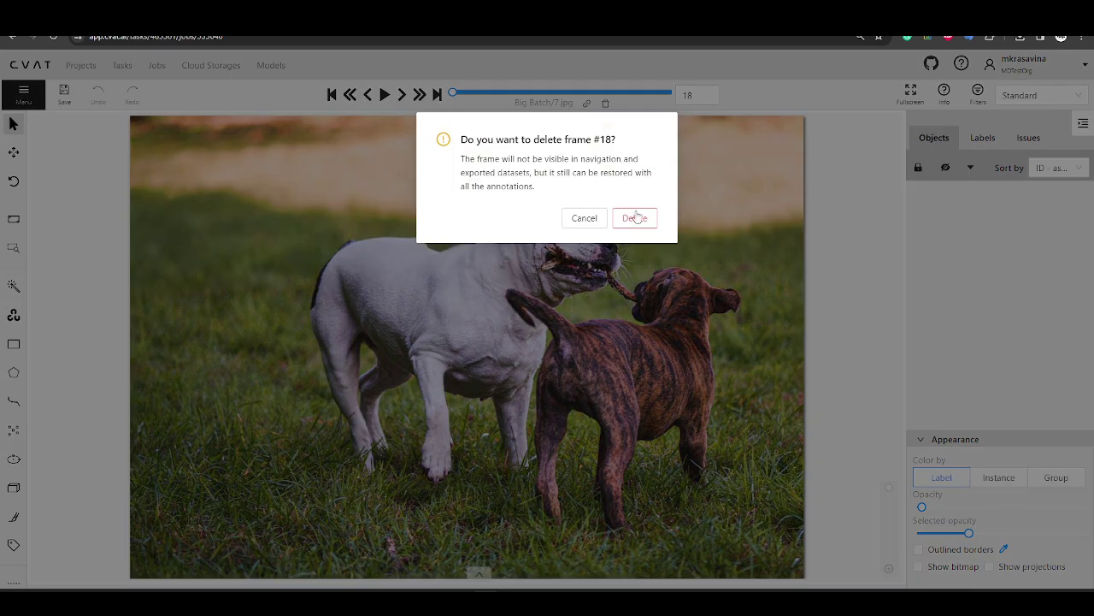
{"action": "left_click", "coordinate": [637, 220]}
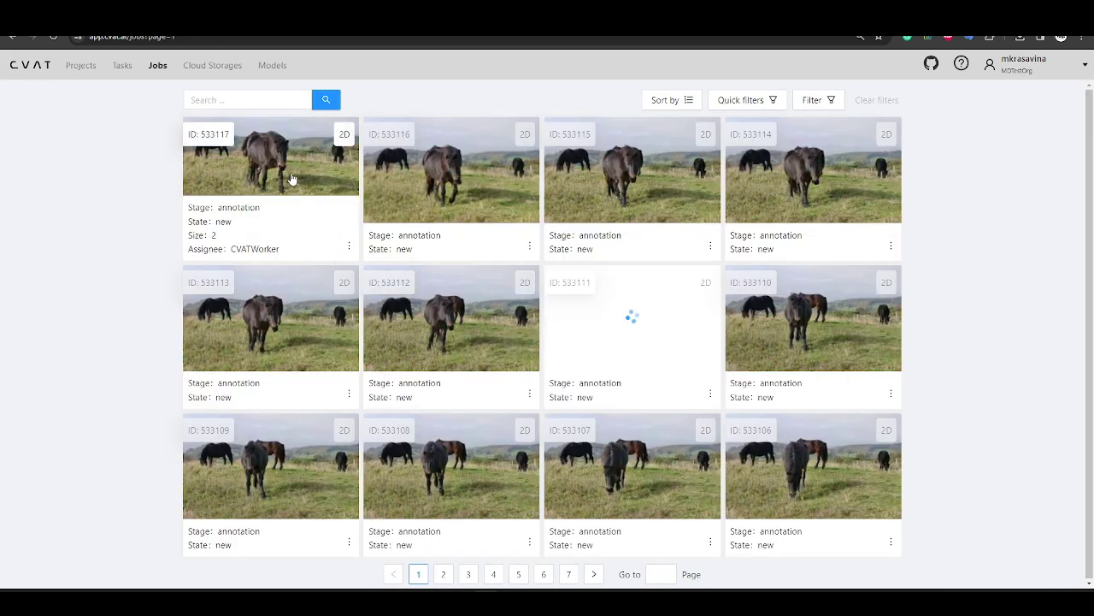
Delete frame 530 from the second horse video job in the jobs list, and return to the projects list
{"action": "left_click", "coordinate": [452, 171]}
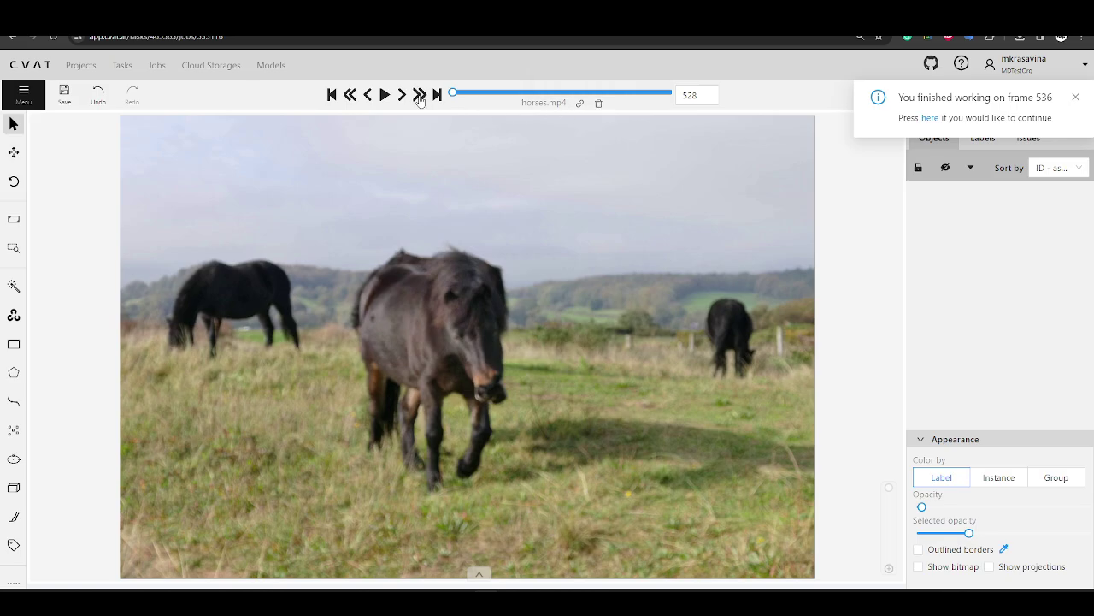
{"action": "left_click", "coordinate": [404, 96]}
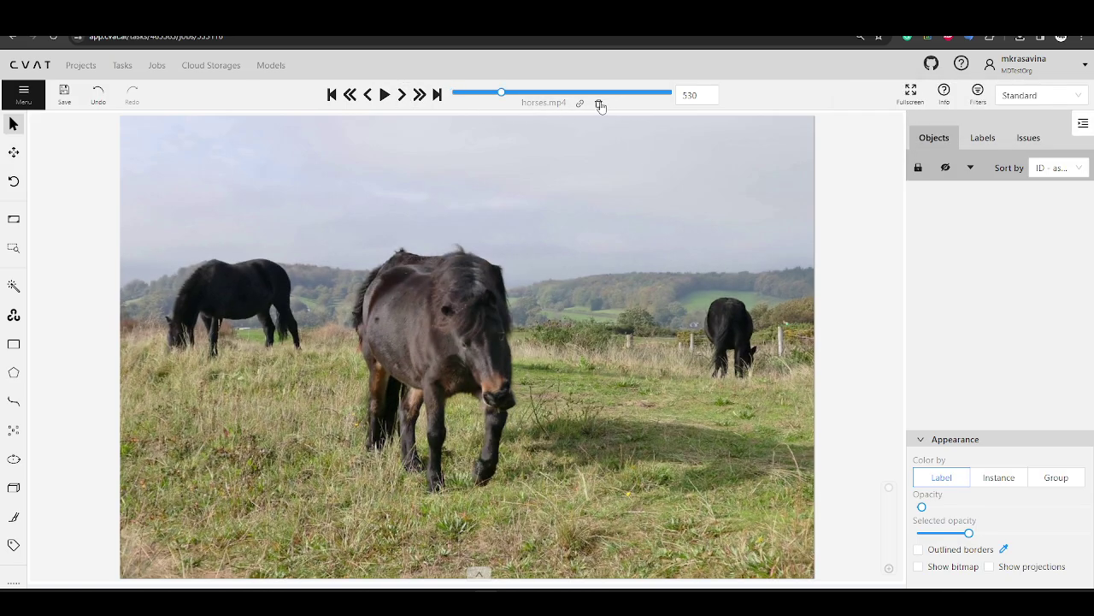
{"action": "left_click", "coordinate": [599, 102]}
{"action": "left_click", "coordinate": [634, 218]}
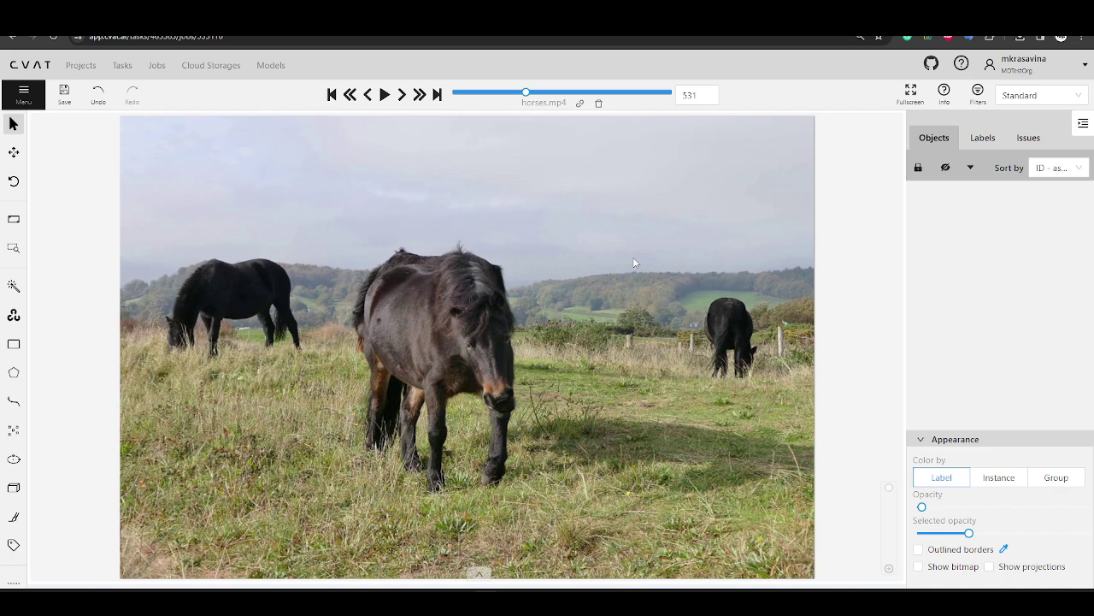
{"action": "left_click", "coordinate": [82, 66]}
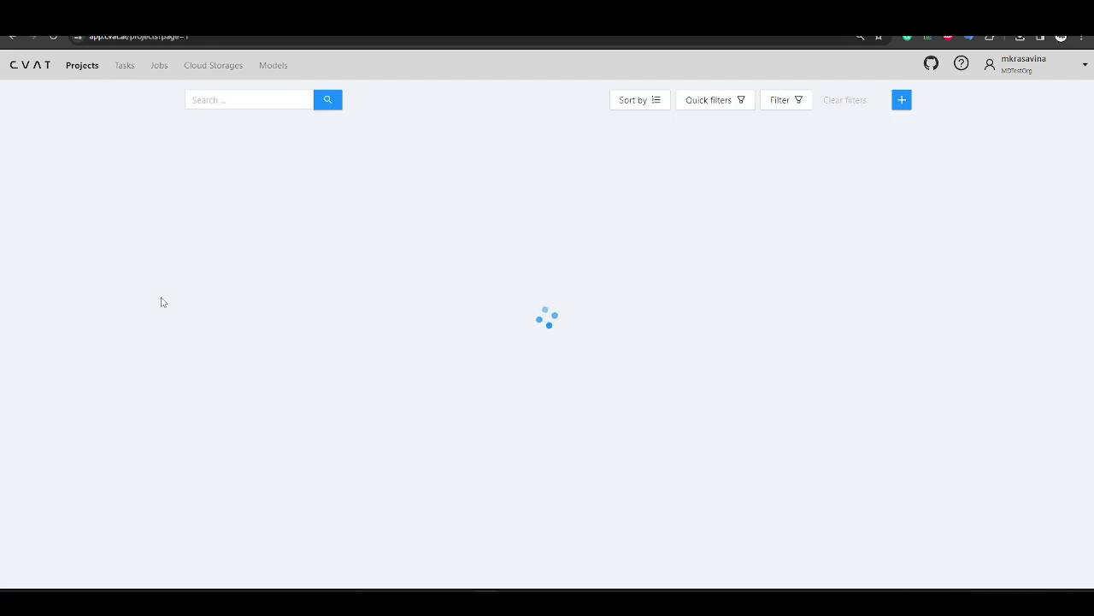